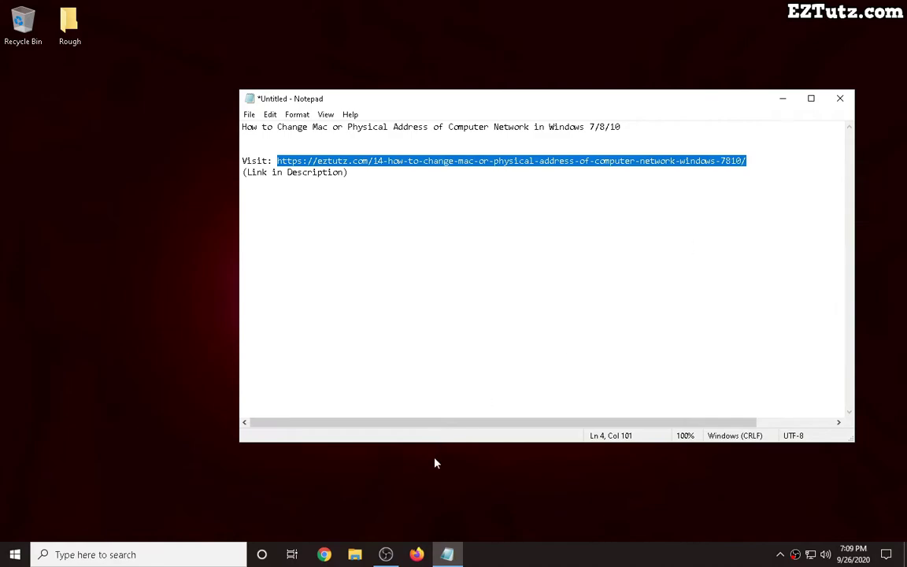
Paste the copied EZTutz link into Firefox and load the MAC address tutorial page.
click(416, 554)
key(ctrl+v)
key(Return)
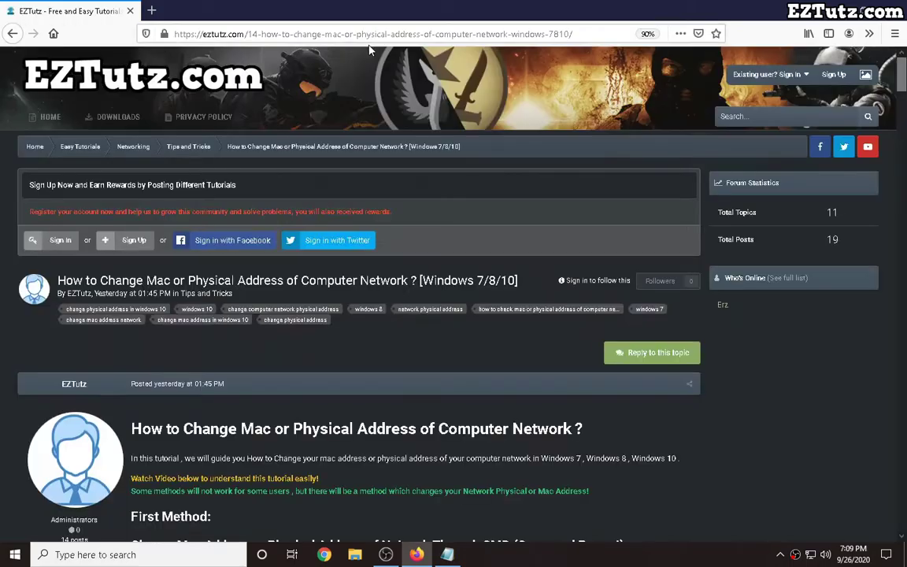
Scroll the tutorial to the First Method on changing the MAC address via Command Prompt.
scroll(377, 59, down, 5)
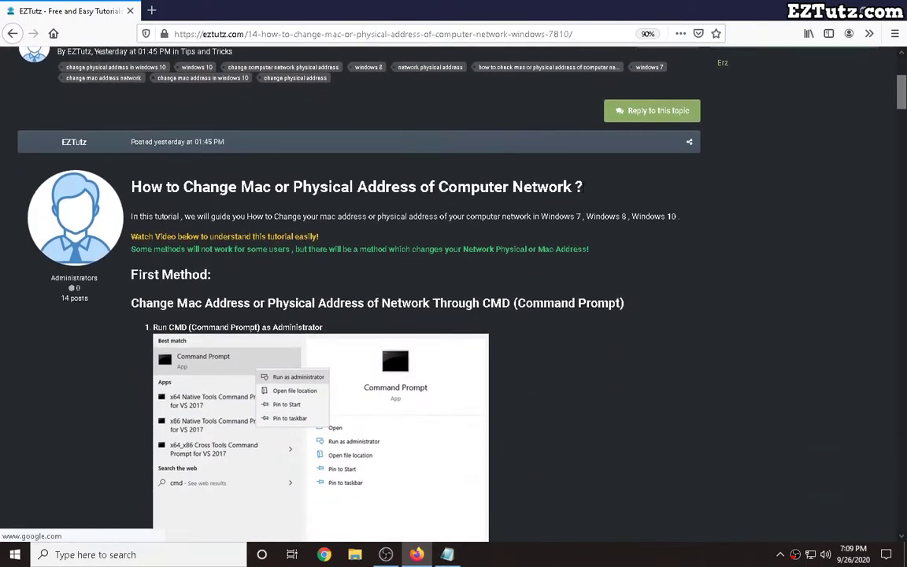
scroll(416, 265, down, 1)
drag(213, 220, 131, 216)
scroll(206, 234, down, 1)
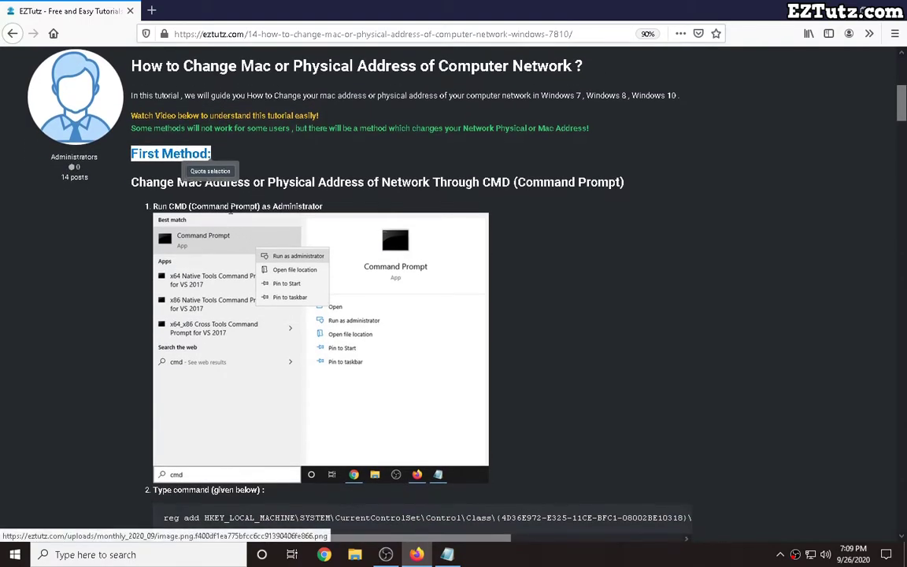
scroll(210, 212, down, 1)
Launch Command Prompt as administrator from Windows search.
key(super)
text(cmd)
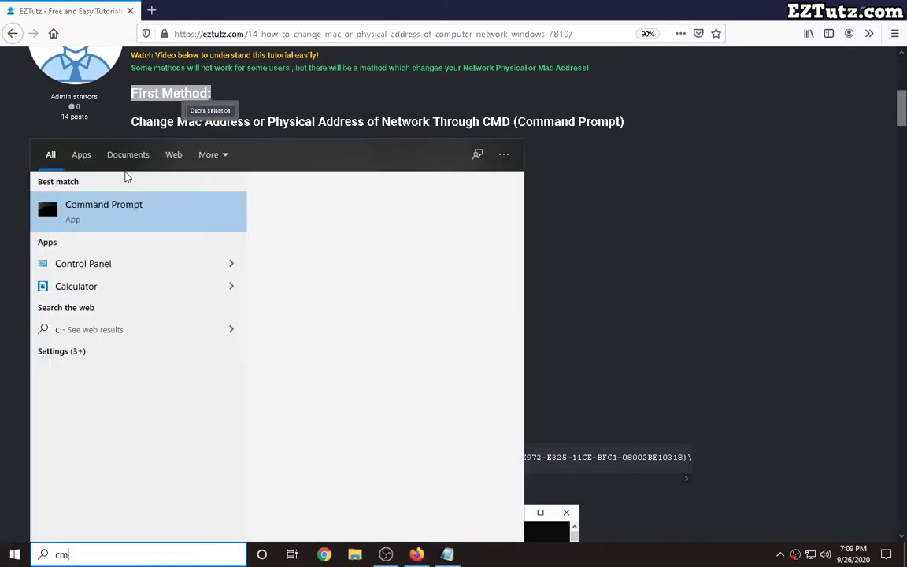
right_click(126, 212)
click(145, 229)
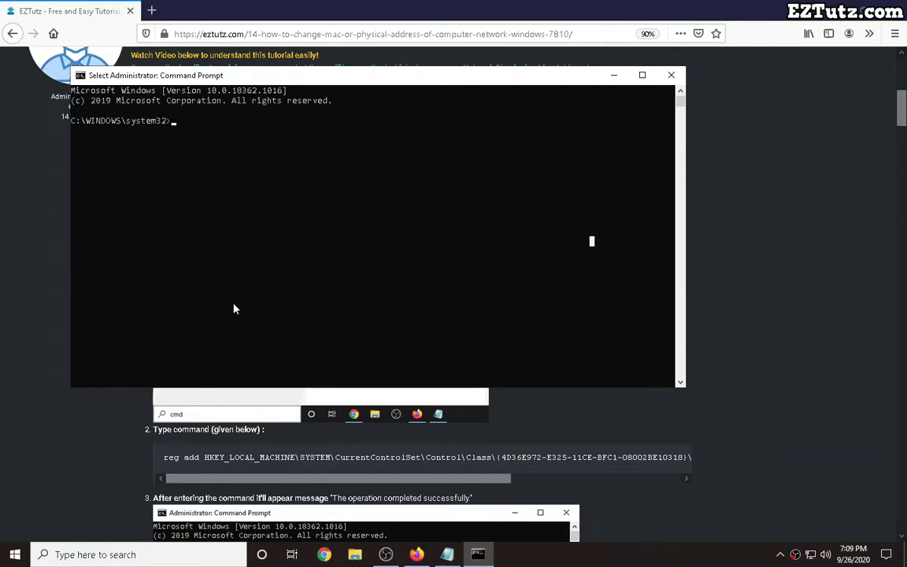
Select the reg add command on the tutorial page and try pasting it into the console.
click(177, 454)
drag(163, 457, 685, 459)
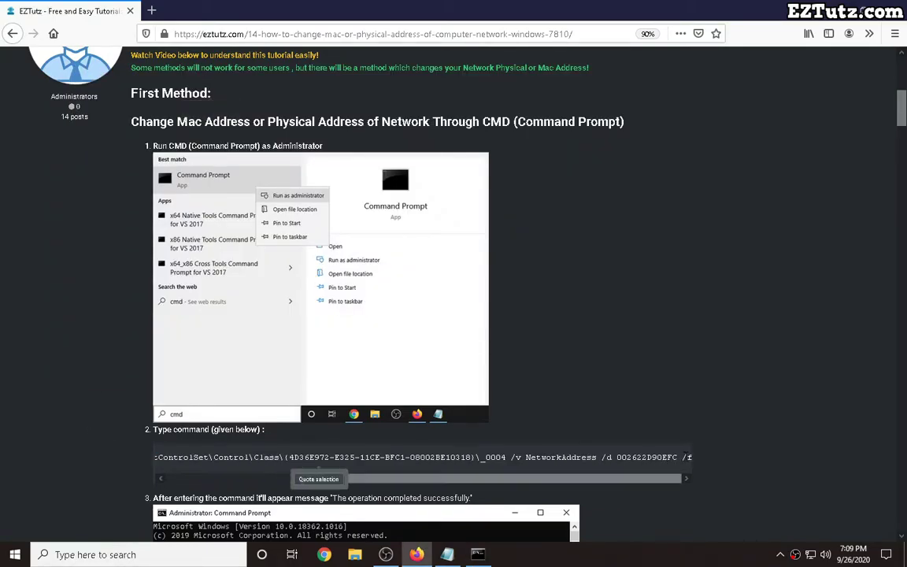
click(478, 555)
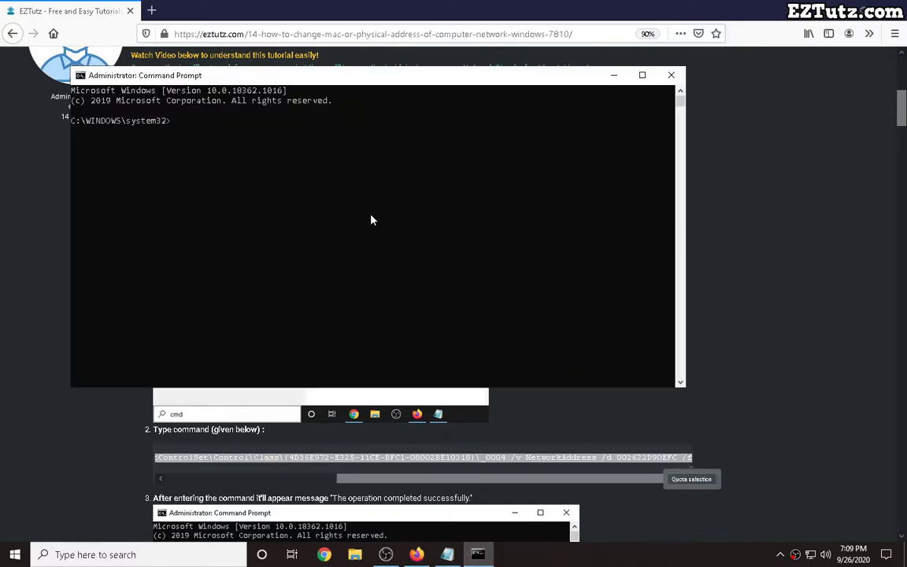
right_click(265, 75)
mouse_move(293, 180)
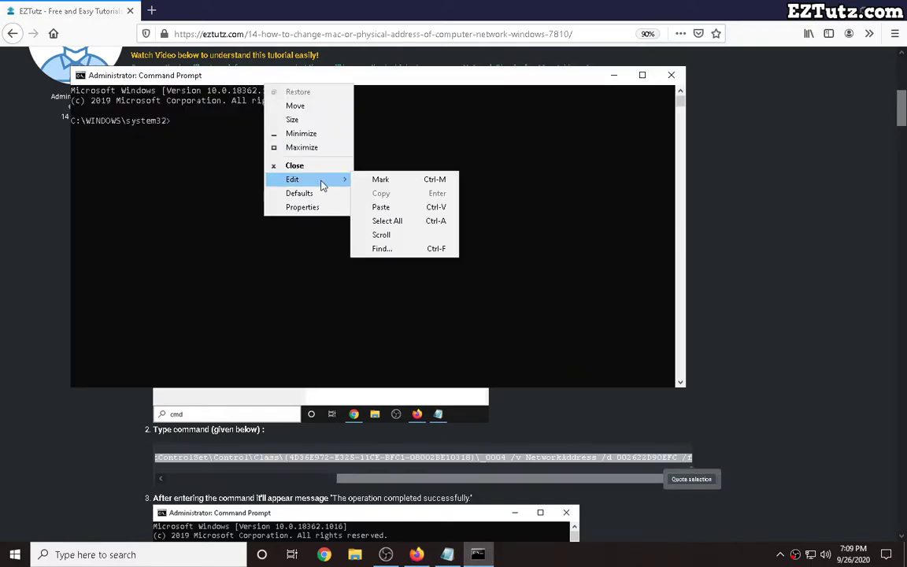
click(381, 207)
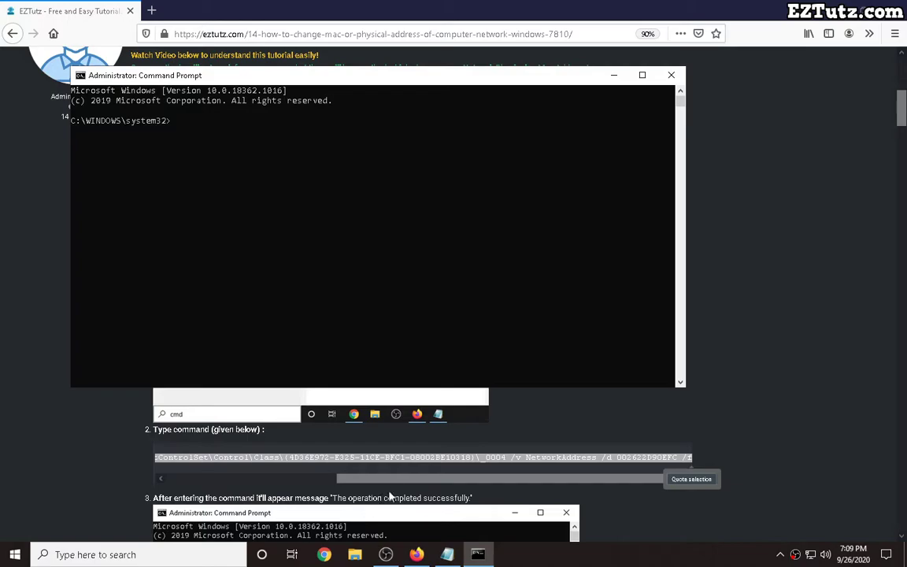
Copy the reg add command setting NetworkAddress to 002622D90EFC and run it as administrator.
click(416, 554)
right_click(559, 412)
click(430, 483)
drag(430, 484, 258, 482)
drag(163, 457, 625, 459)
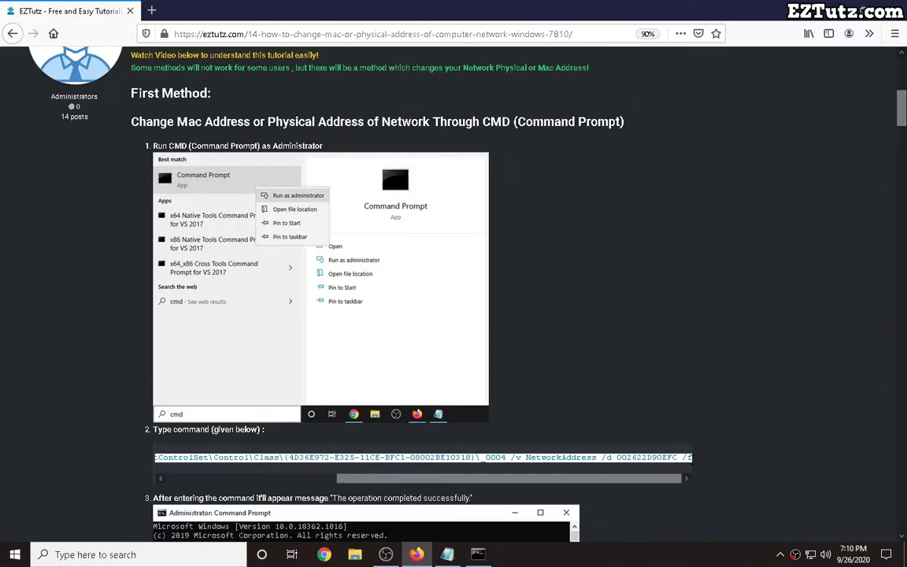
right_click(664, 456)
click(679, 354)
click(478, 555)
right_click(347, 191)
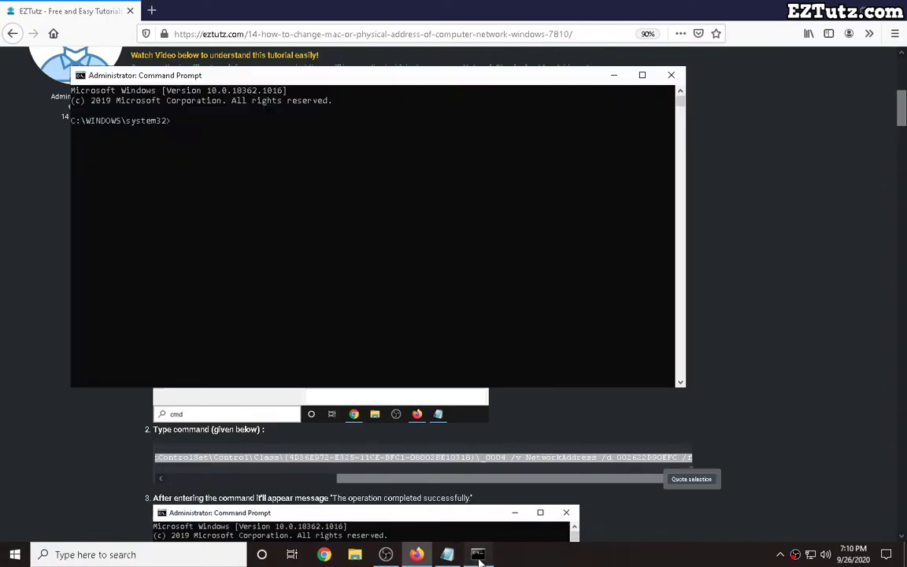
key(Return)
Run getmac and compare the current address FC-AA-14-D6-9D-70 with the registry value.
drag(266, 142, 71, 143)
scroll(47, 178, down, 2)
scroll(83, 208, down, 1)
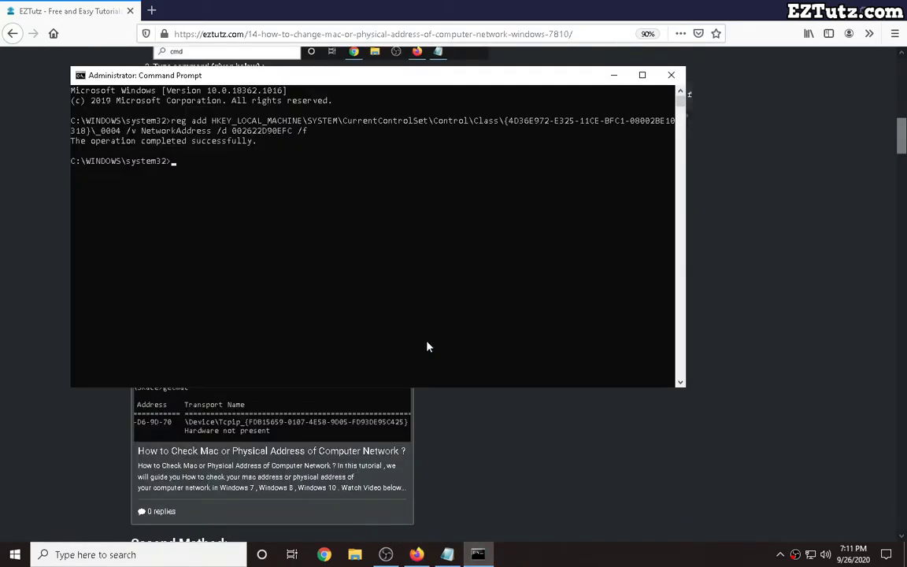
text(getmac)
key(Return)
drag(161, 202, 75, 202)
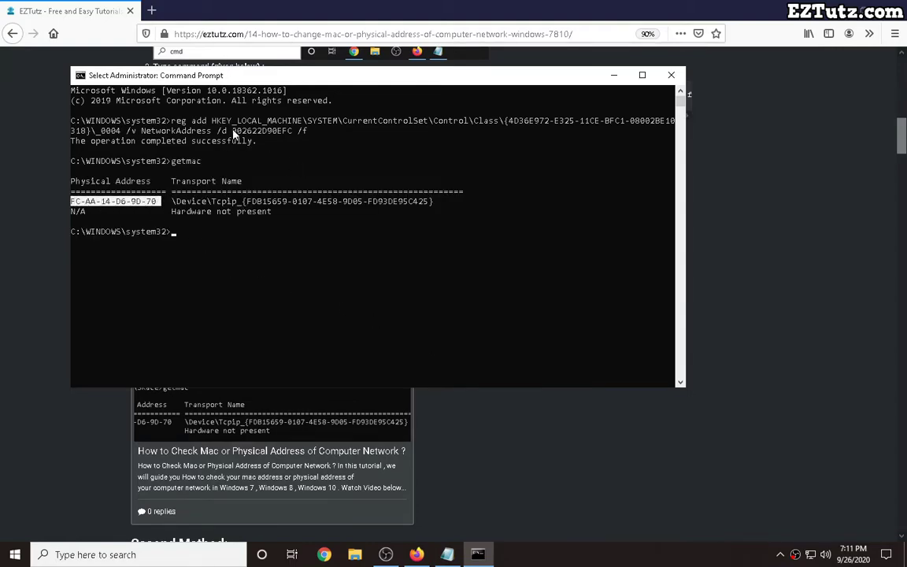
drag(233, 131, 275, 131)
Read the tutorial's Second Method, then open Network & Internet settings from the tray network icon.
click(3, 217)
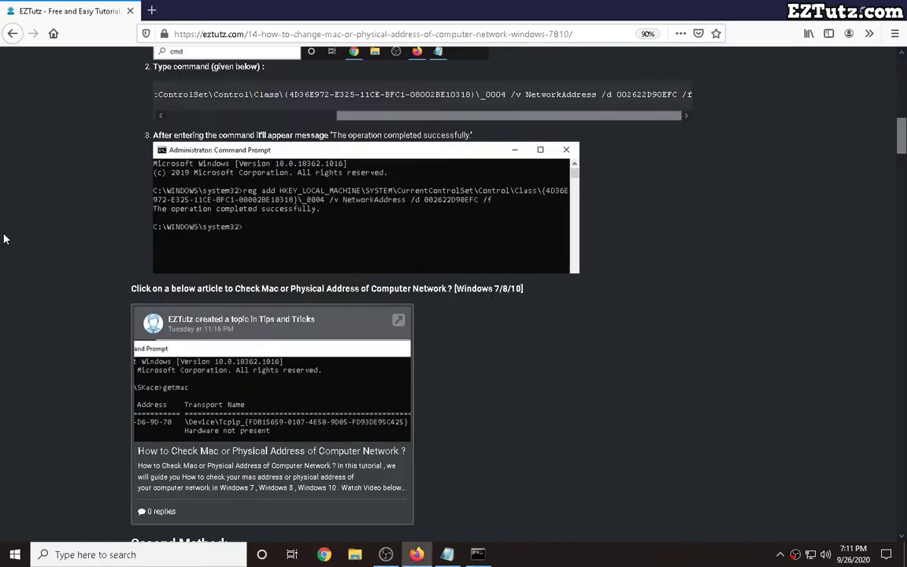
scroll(277, 307, down, 7)
drag(129, 243, 229, 242)
scroll(313, 304, down, 1)
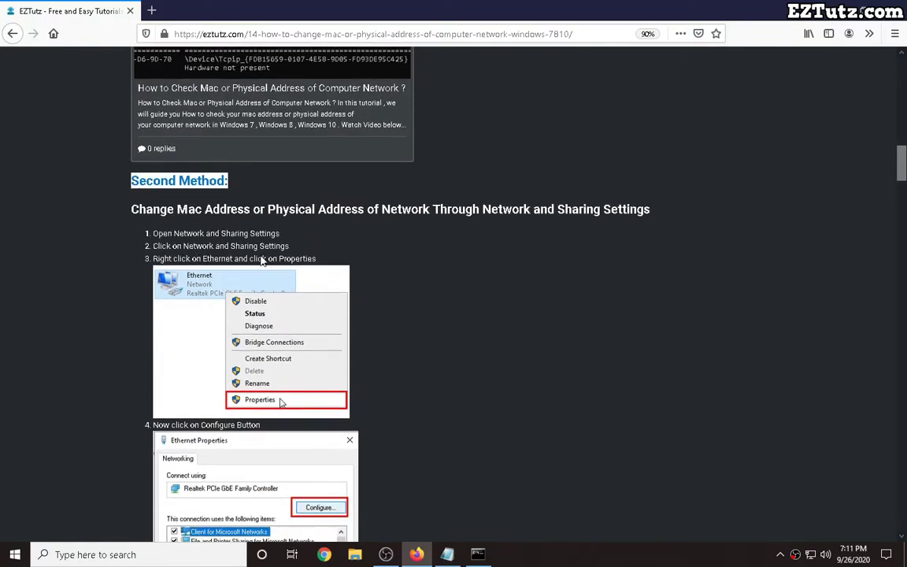
scroll(312, 304, down, 1)
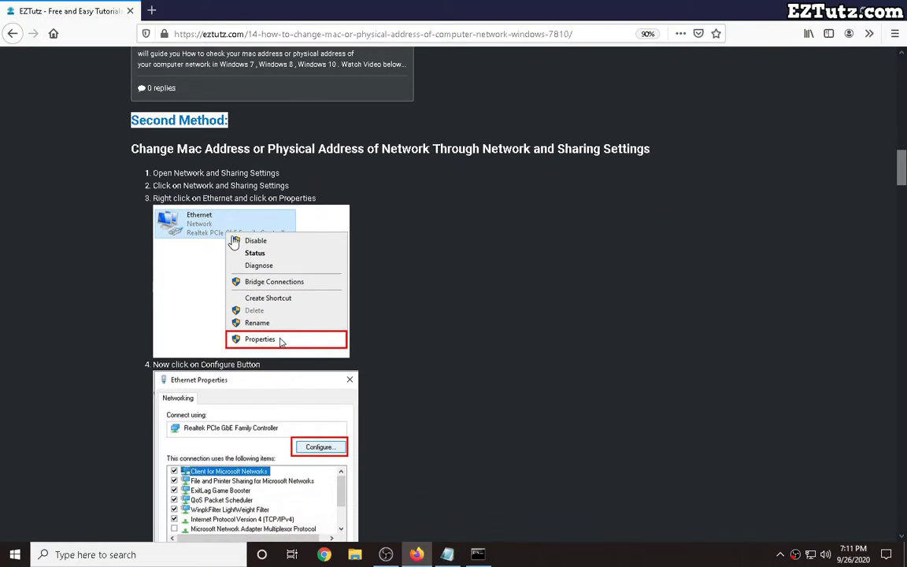
right_click(810, 554)
click(811, 542)
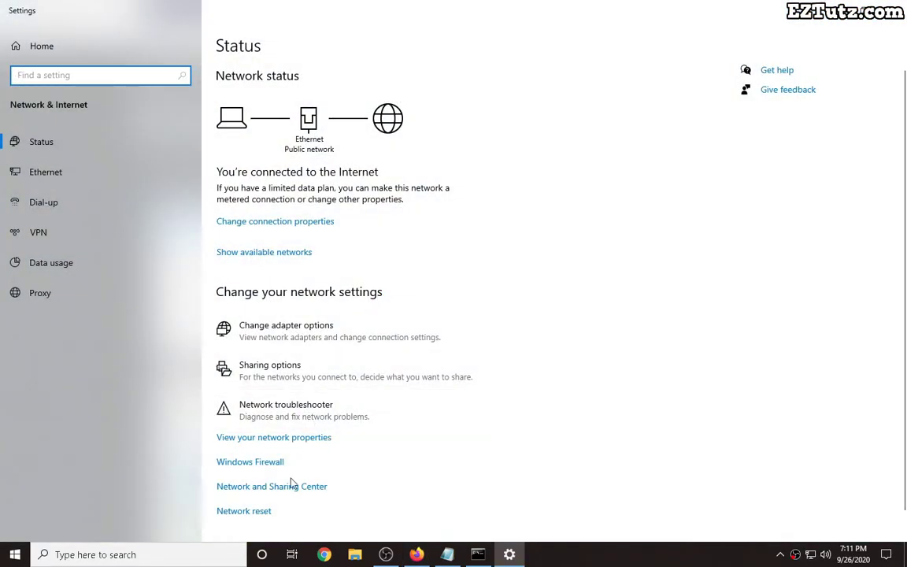
Open the Ethernet adapter's Realtek PCIe GbE Family Controller configuration on its Advanced tab.
click(285, 486)
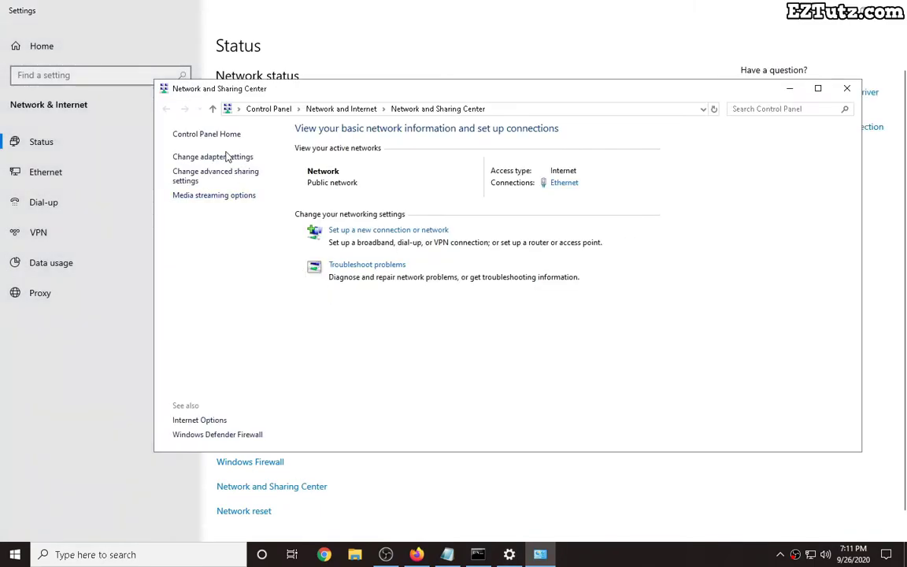
click(227, 157)
right_click(215, 168)
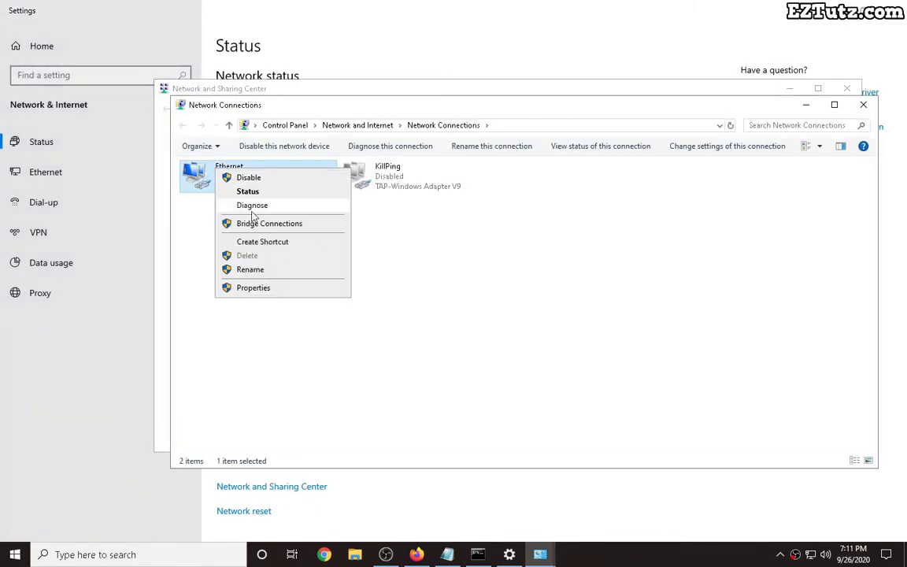
click(253, 288)
click(371, 231)
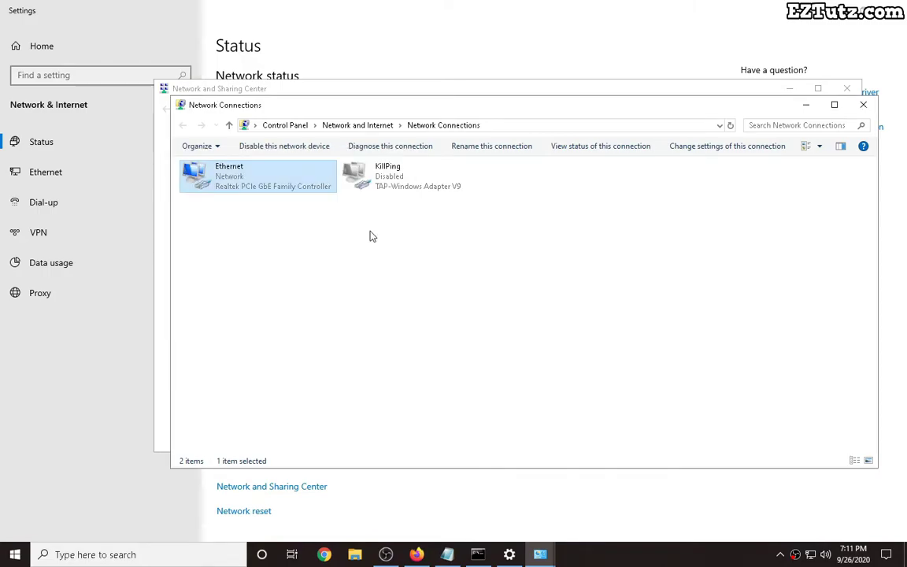
click(186, 124)
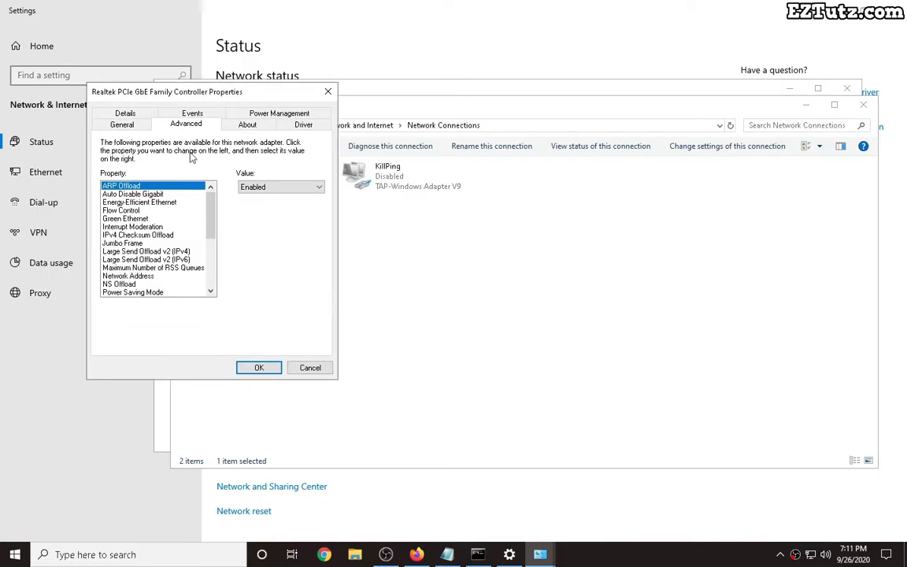
Set the Realtek adapter's Network Address property to ABCDE7F8G9 and apply it with OK.
click(130, 276)
click(265, 188)
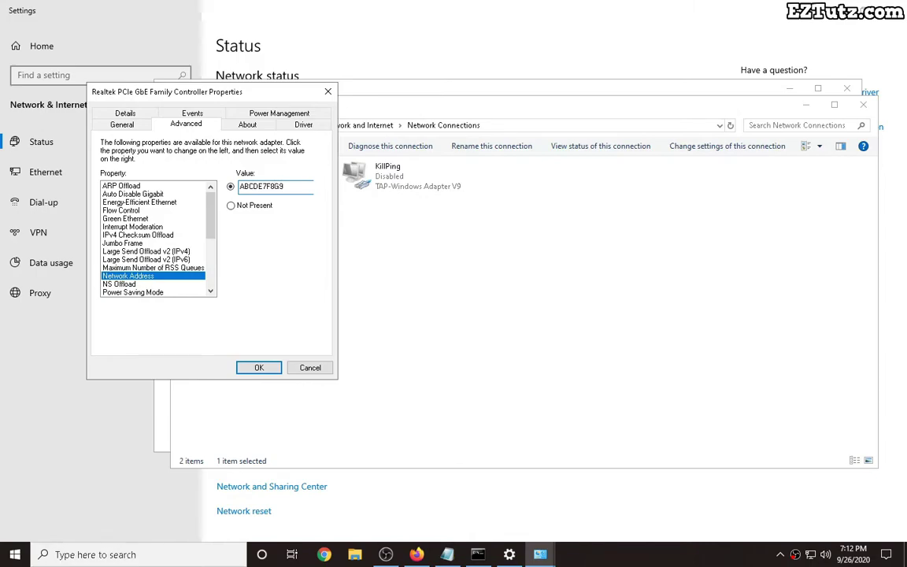
click(261, 368)
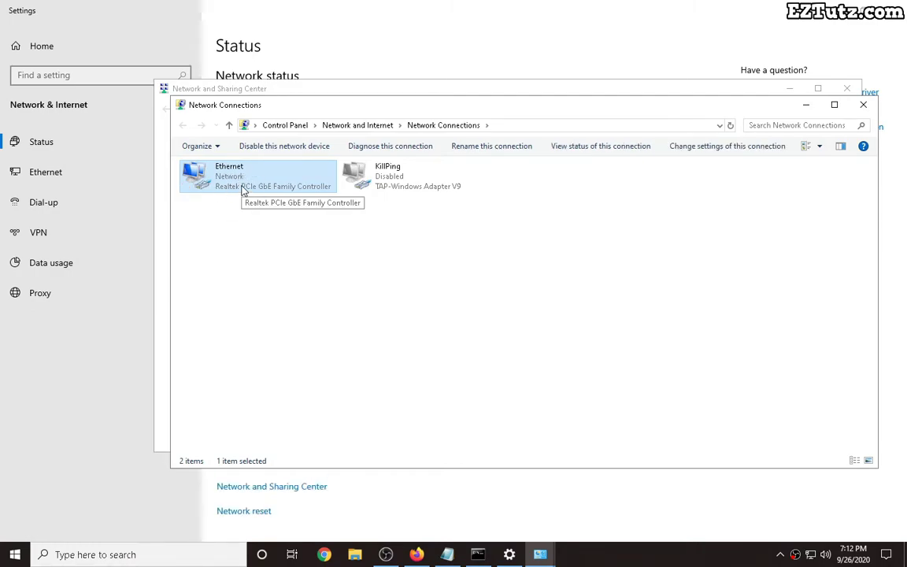
Run getmac again to confirm the adapter still reports FC-AA-14-D6-9D-70.
click(478, 555)
text(getmac)
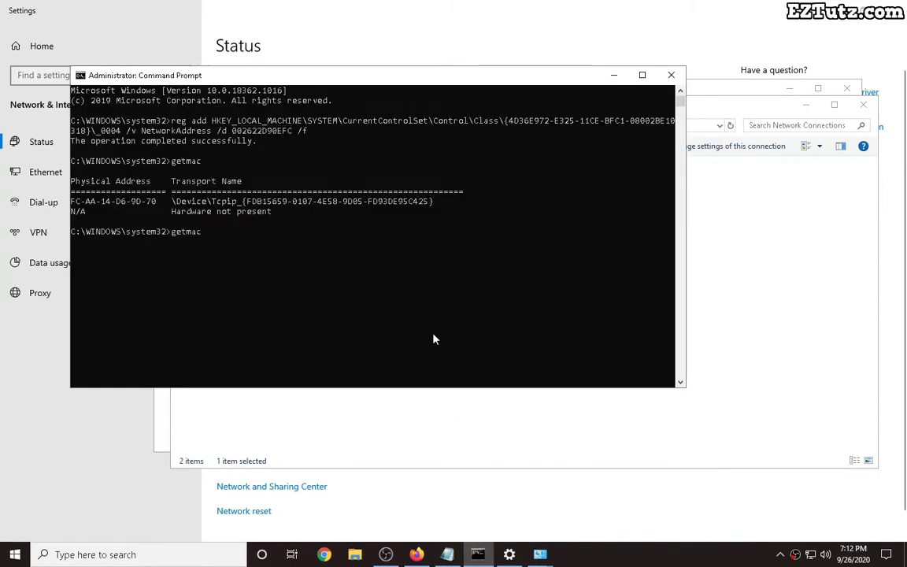
key(Return)
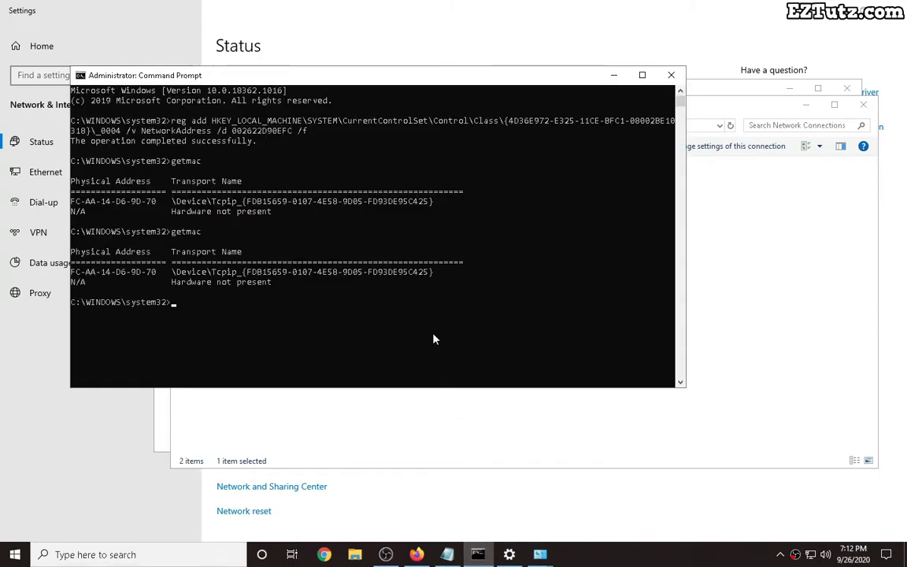
drag(71, 272, 157, 273)
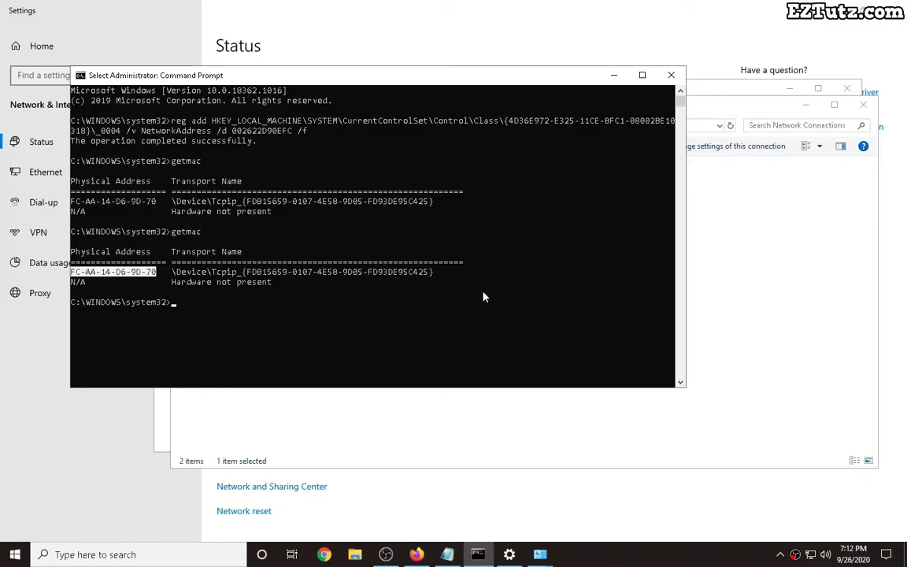
Return to the tutorial in Firefox and scroll to the Third and Final Method.
click(417, 554)
scroll(382, 402, down, 5)
scroll(381, 392, down, 10)
Open the Technitium MAC Address Changer 6.0.7 file page in a new tab and find its sign-in-to-download notice.
drag(131, 101, 269, 101)
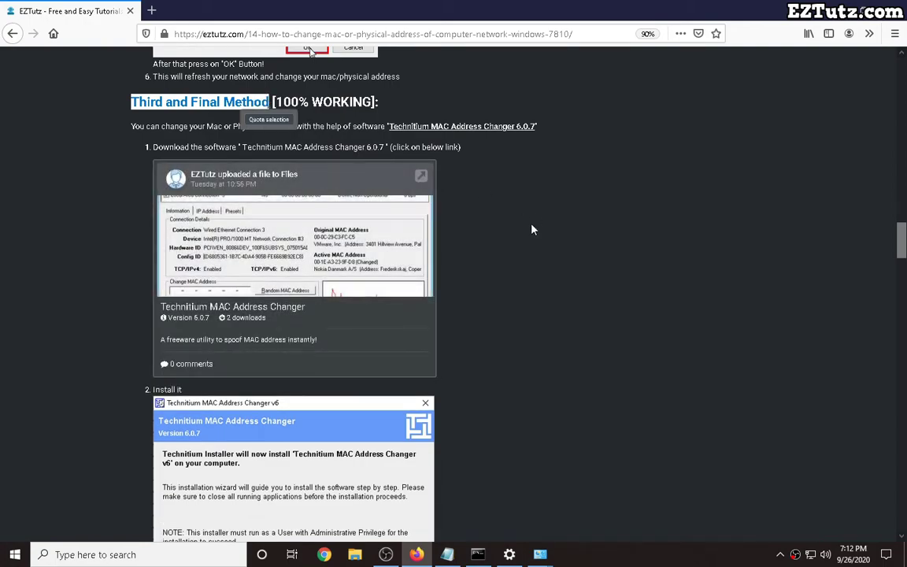
right_click(265, 307)
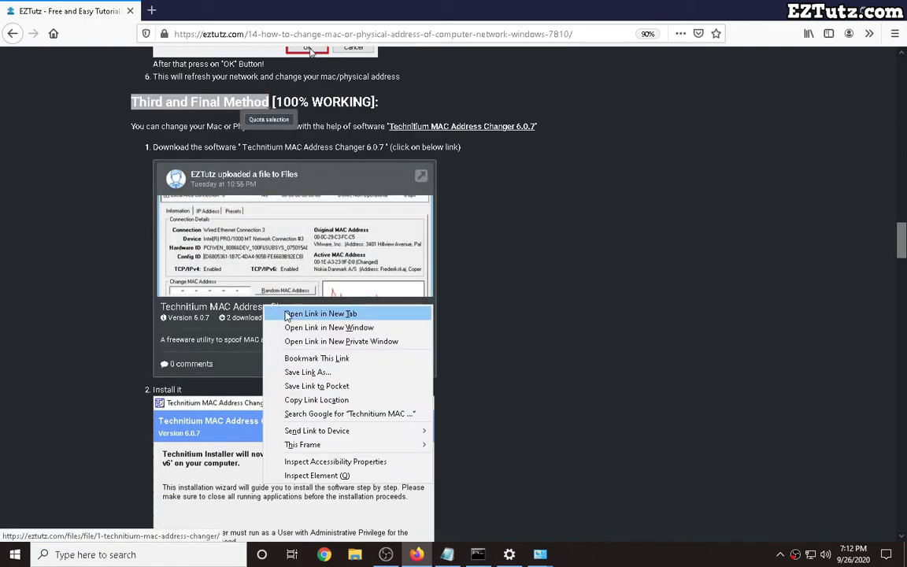
click(287, 313)
click(364, 117)
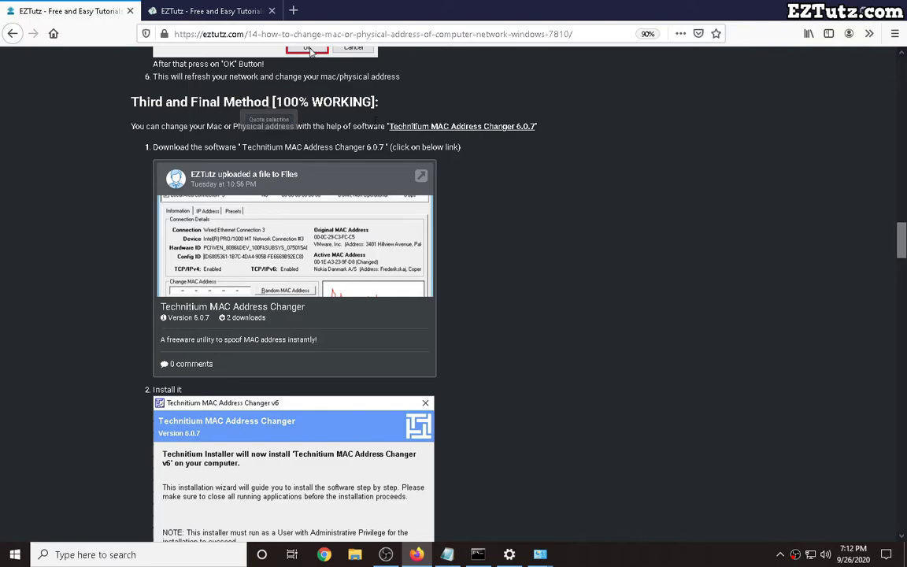
click(224, 10)
scroll(492, 277, down, 3)
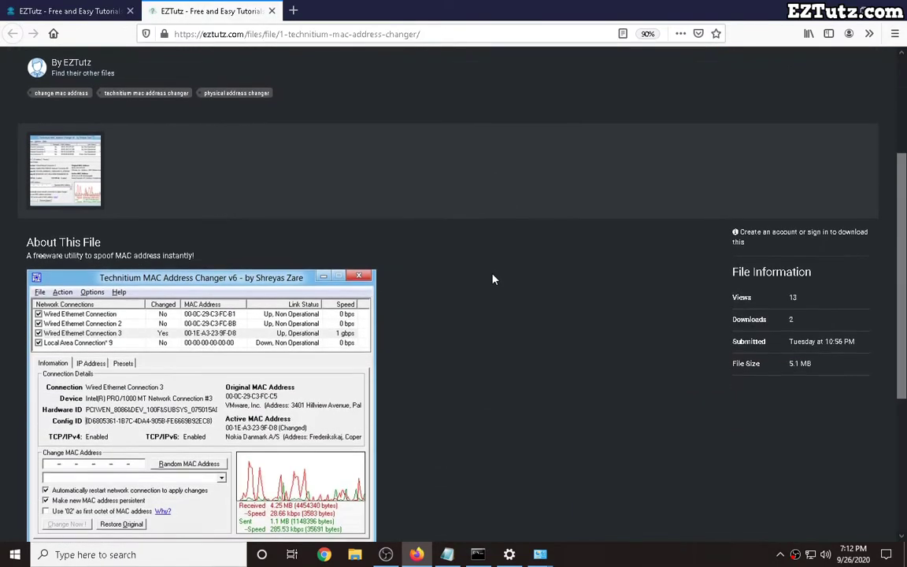
scroll(492, 279, up, 3)
drag(757, 426, 740, 413)
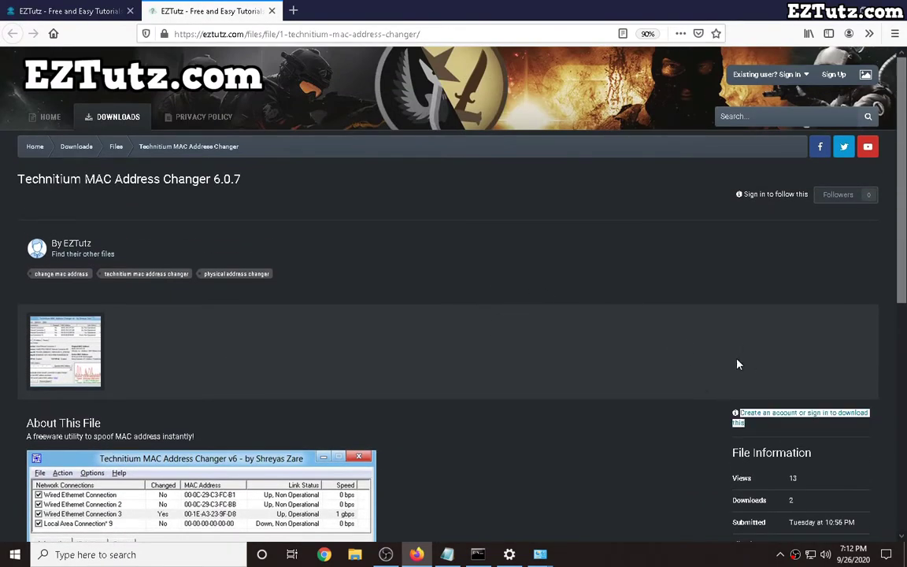
Fill in the EZTutz sign-up form with a display name, e-mail address and password.
click(832, 76)
click(402, 227)
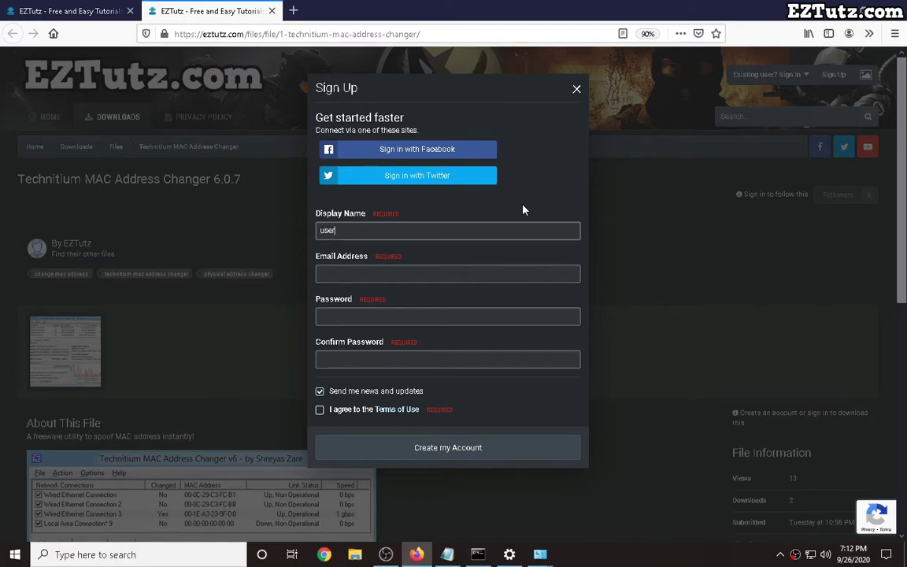
key(Tab)
text(user)
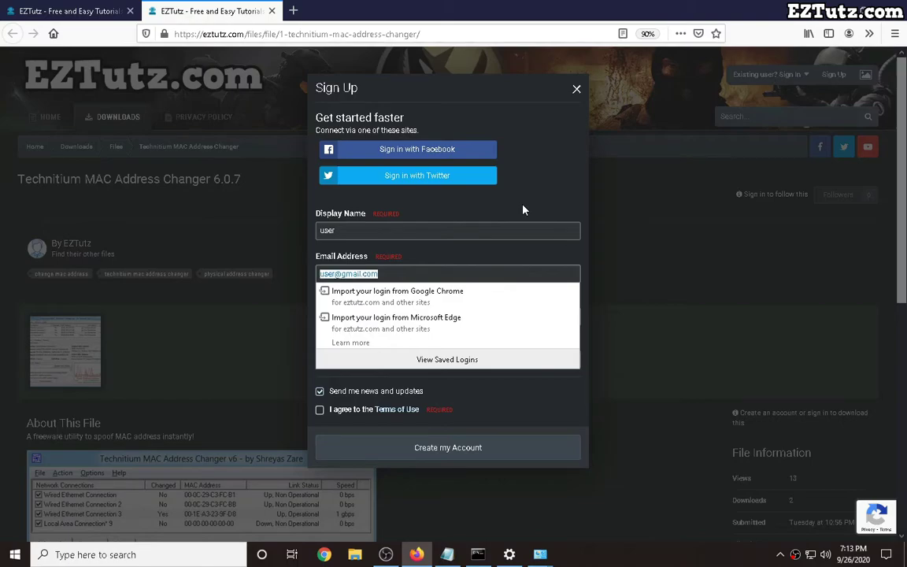
key(Tab)
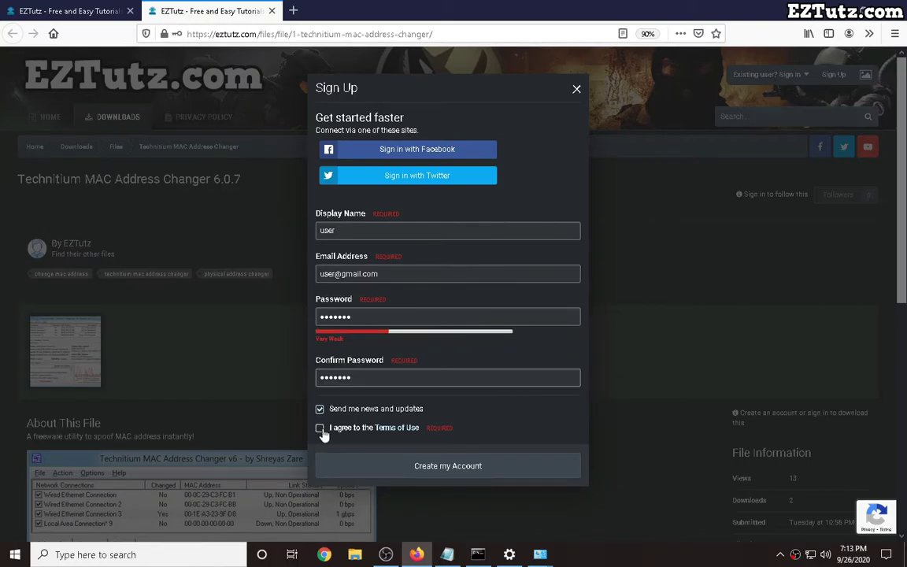
Accept the Terms of Use, opt out of news, create the account, and decline saving the login.
click(320, 428)
click(319, 409)
click(454, 467)
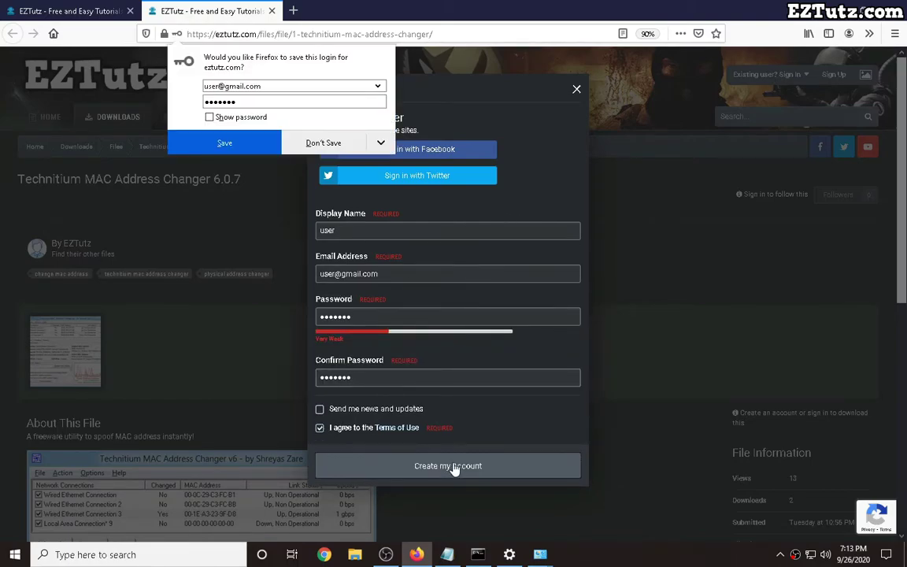
click(331, 145)
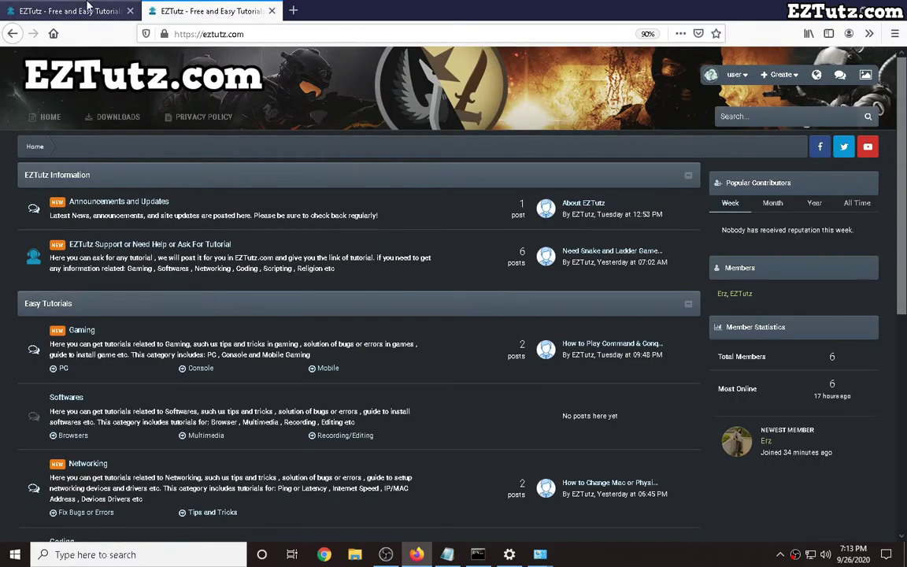
Reopen the Technitium 6.0.7 file page in a new tab while signed in.
click(79, 10)
right_click(260, 311)
click(282, 318)
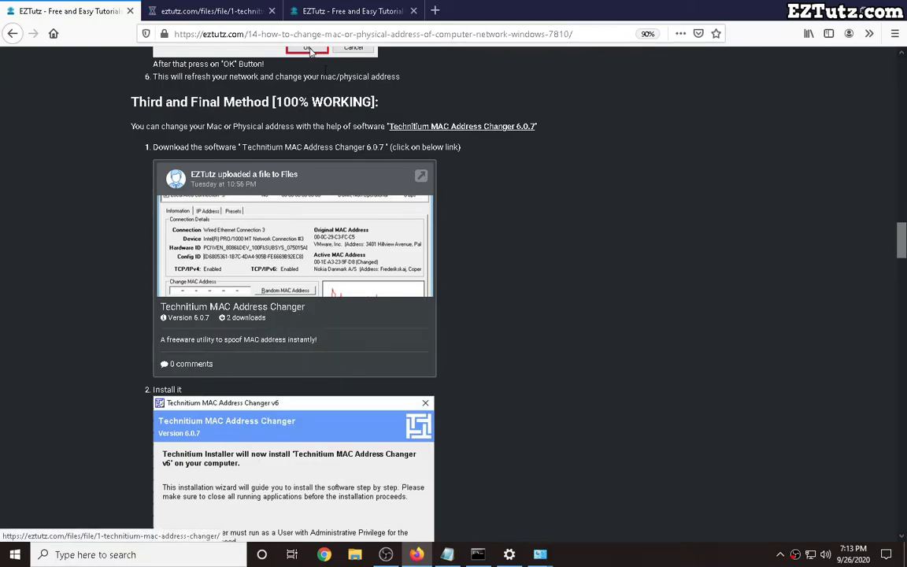
click(211, 10)
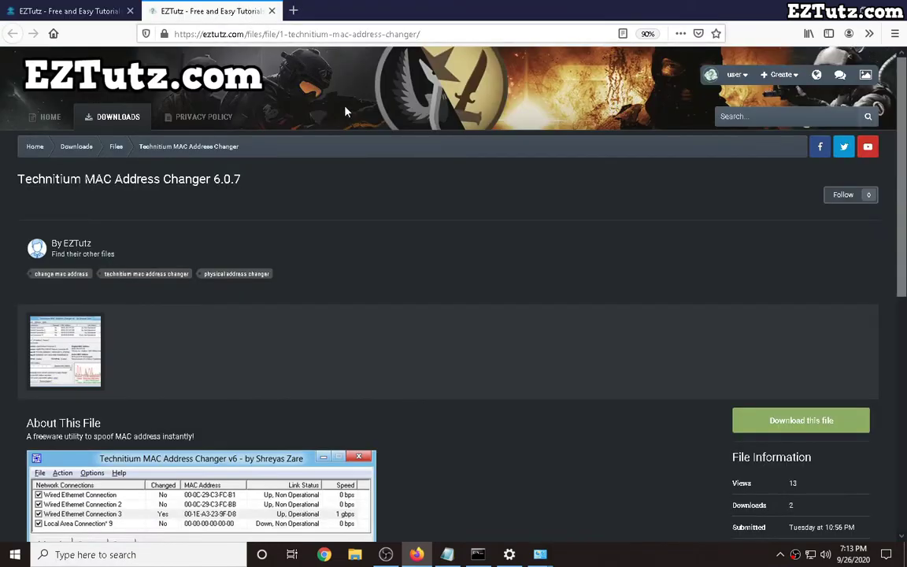
Download and save TMACv6.0.7_Setup(1).exe, then launch it from the downloads panel.
click(764, 421)
click(502, 319)
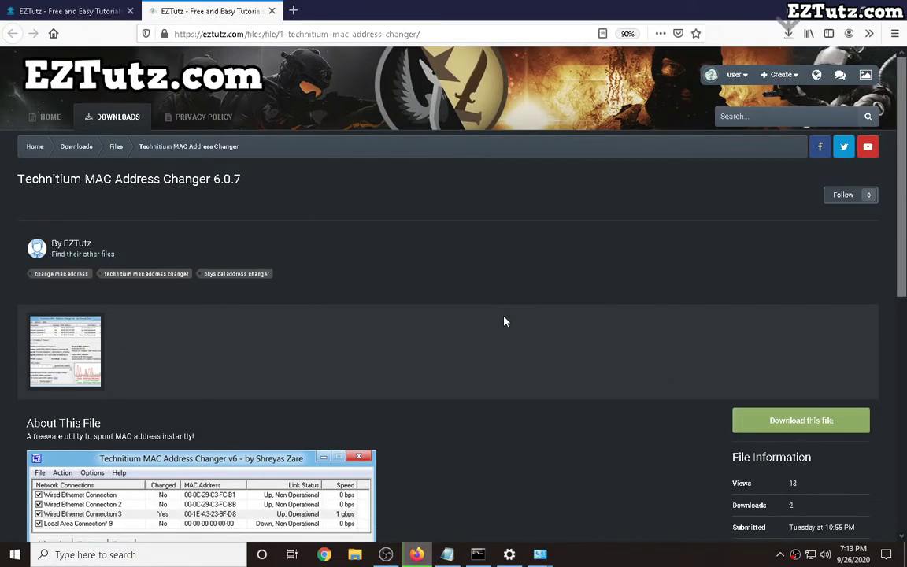
click(788, 34)
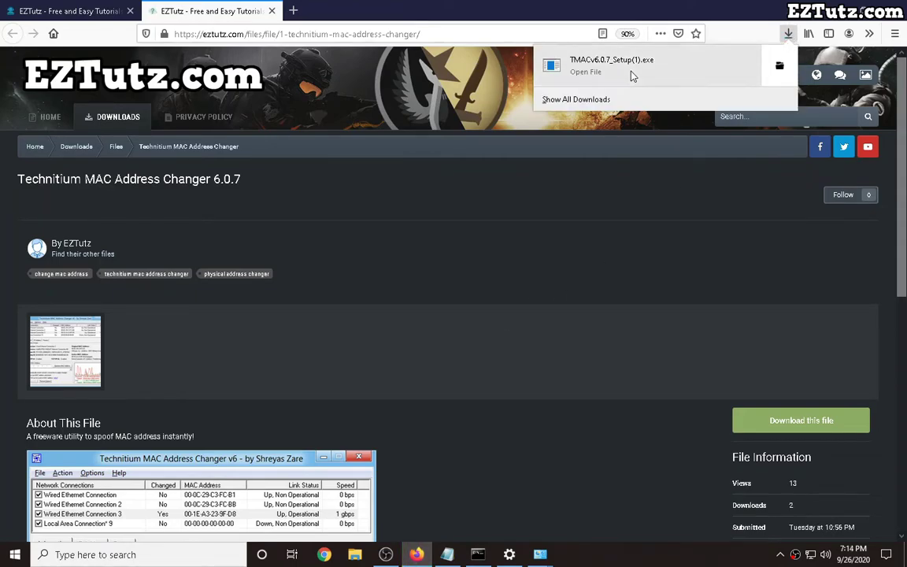
click(566, 64)
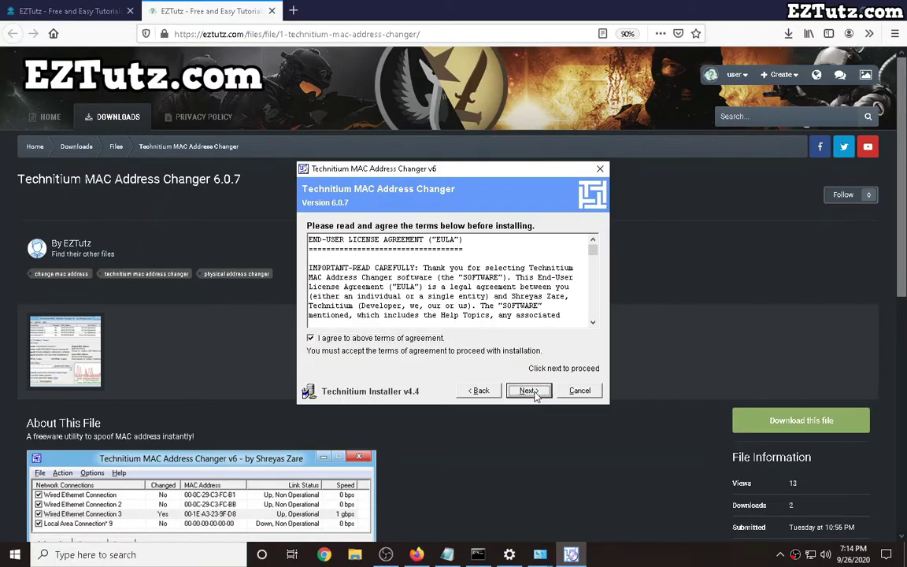
Install Technitium MAC Address Changer v6 with the default license, folder and options, then close the installer.
click(524, 391)
click(531, 393)
click(531, 391)
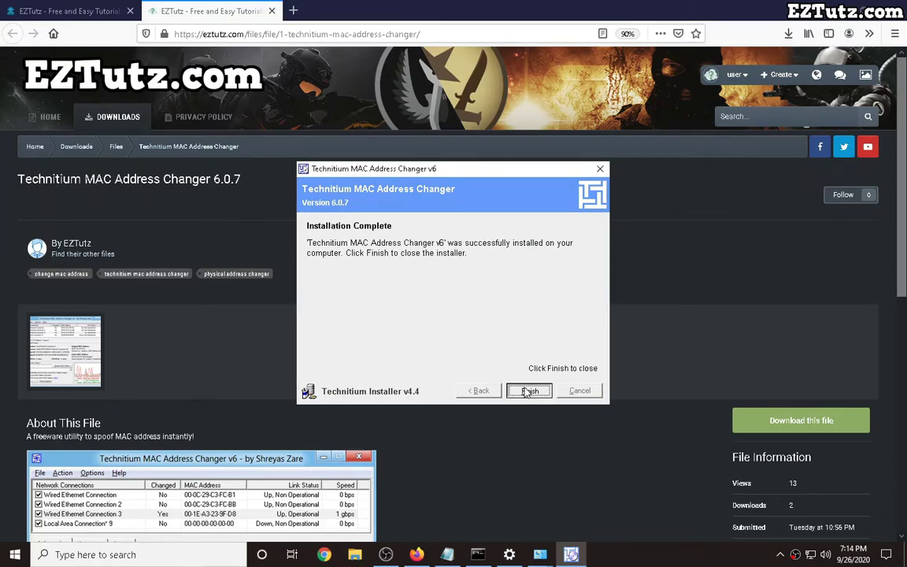
click(529, 391)
Return to the tutorial tab, then launch TMAC v6 from Start search using 'tmac'.
key(ctrl+Tab)
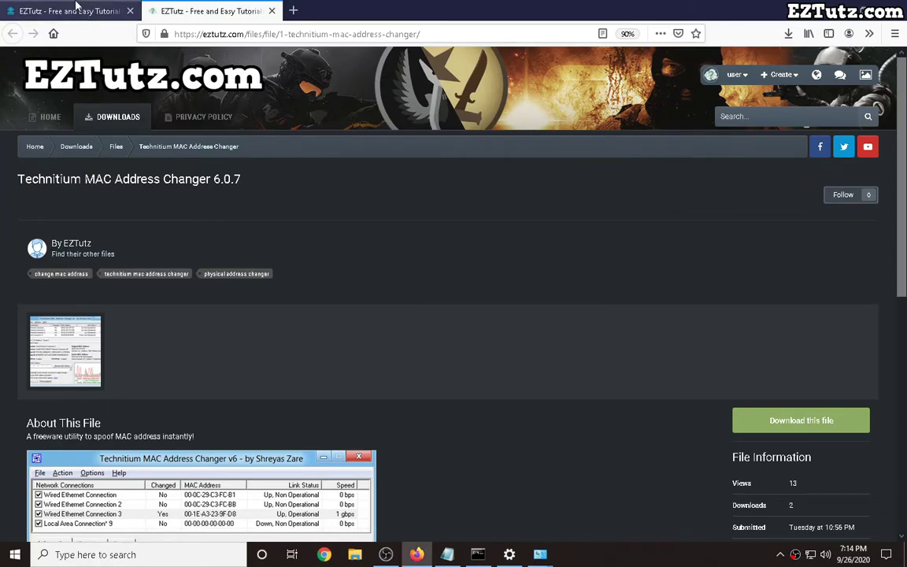
scroll(401, 294, down, 7)
scroll(404, 294, down, 5)
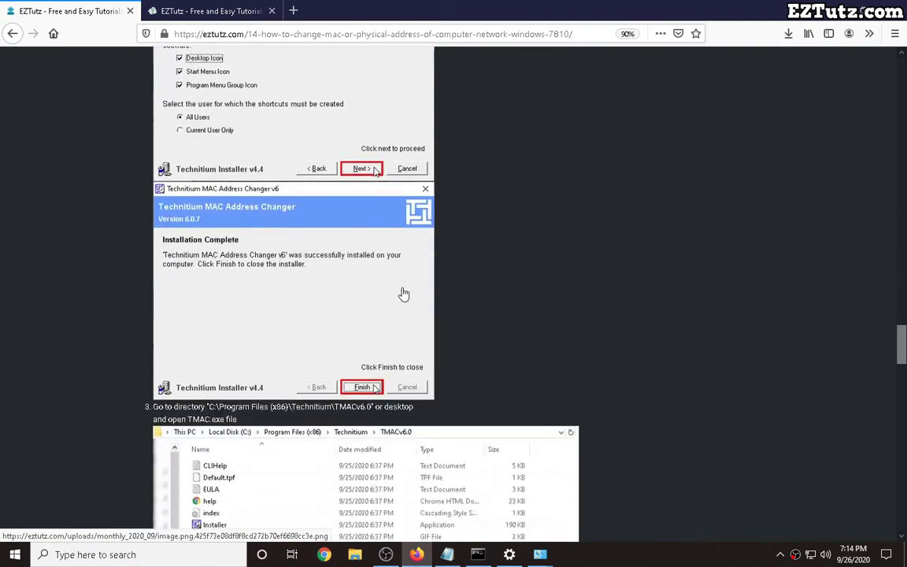
key(super)
text(tmac)
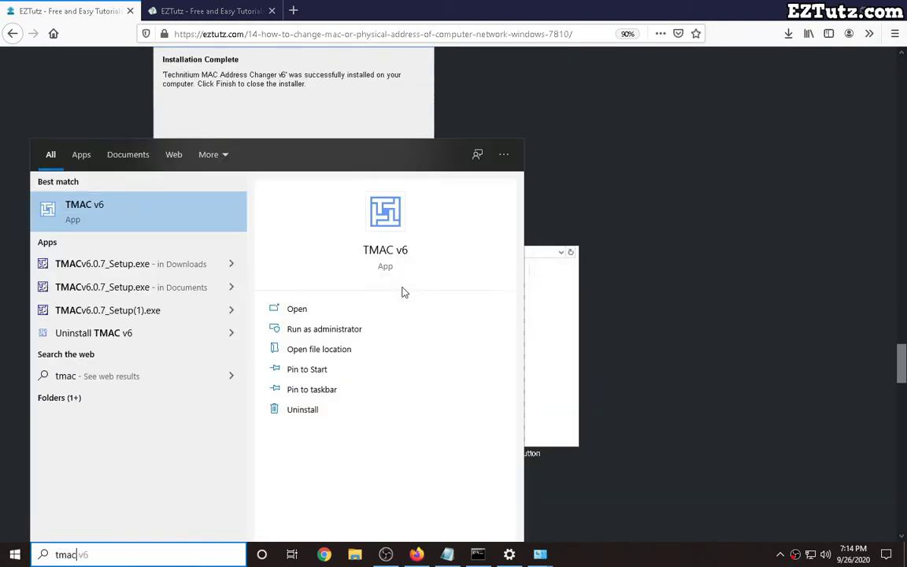
key(Return)
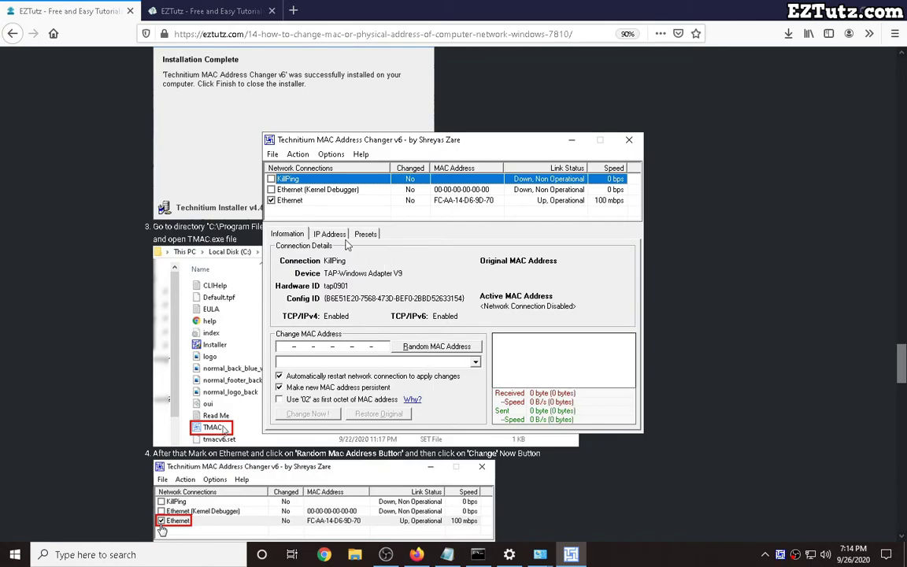
Generate random MAC 00-30-C5-F7-50-B1 for the Ethernet adapter and apply it with Change Now!
click(287, 202)
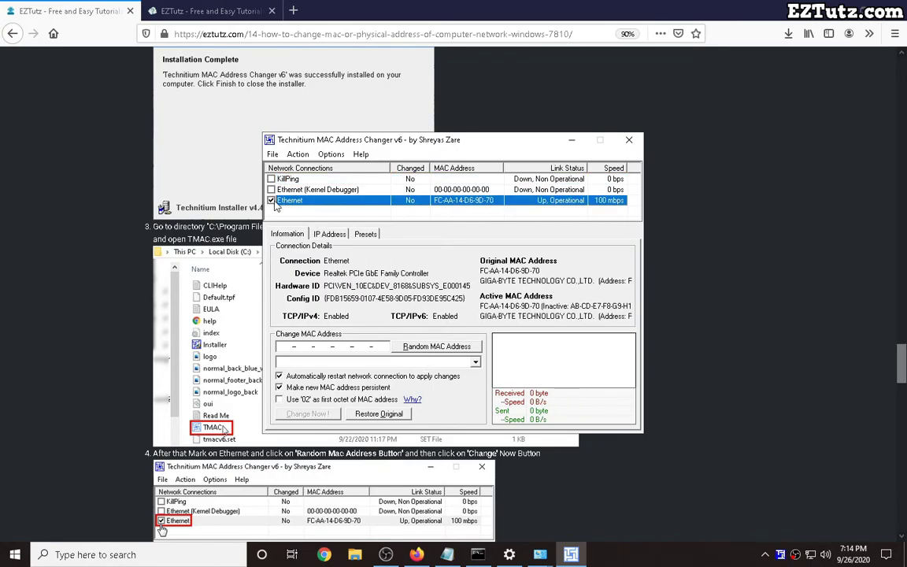
double_click(498, 272)
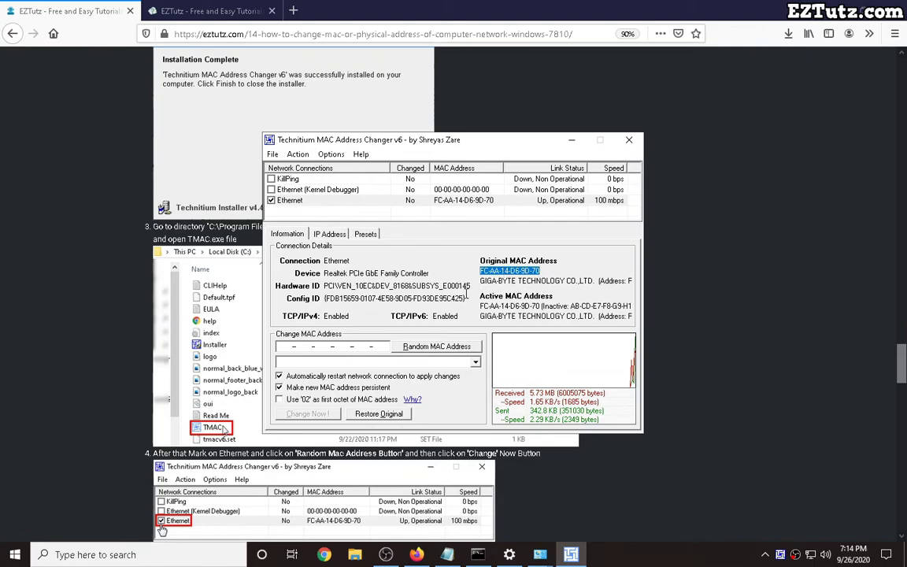
click(421, 349)
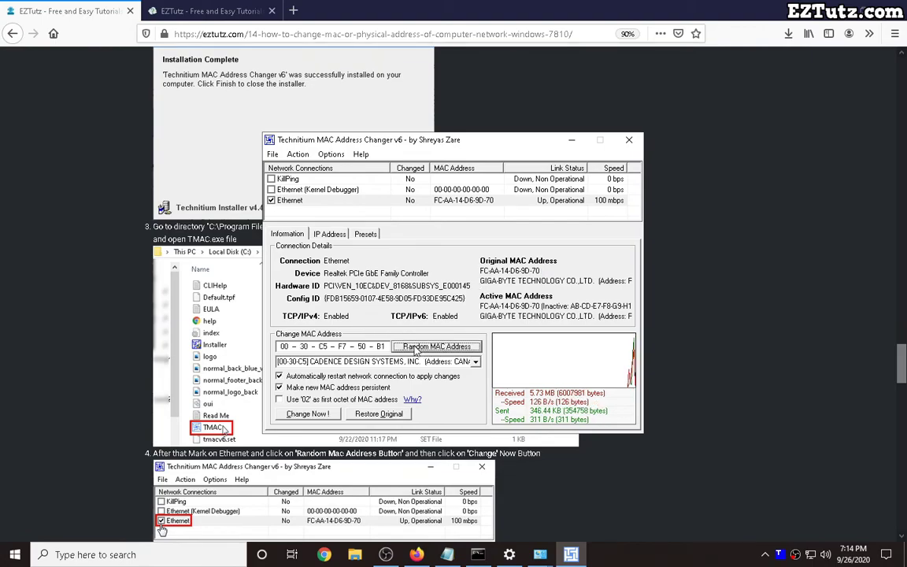
click(307, 413)
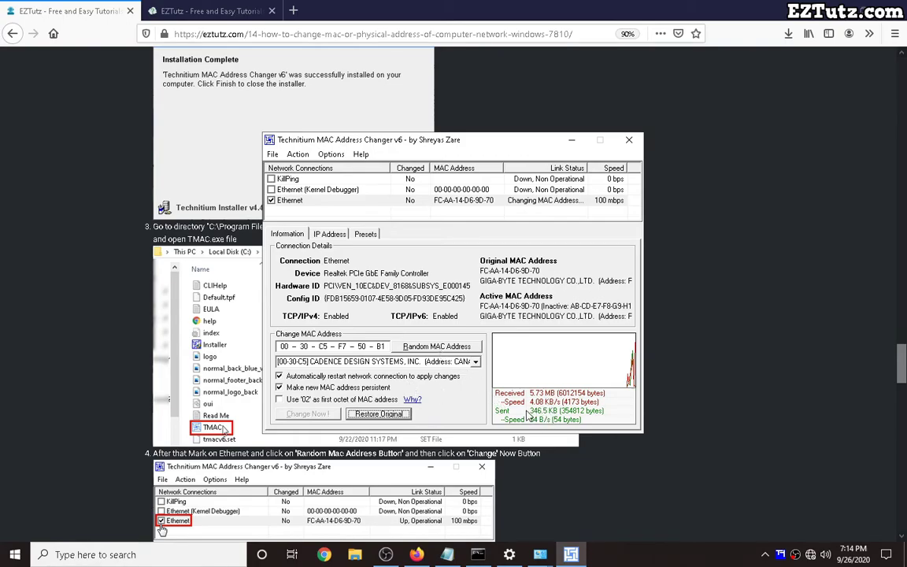
Dismiss the success dialog and run getmac in the administrator Command Prompt.
click(517, 316)
click(478, 555)
text(getmac)
key(Return)
Highlight new address 00-30-C5-F7-50-B1 against old FC-AA-14-D6-9D-70, then return to the Notepad note.
drag(160, 342, 71, 344)
drag(70, 272, 161, 272)
key(alt+Tab)
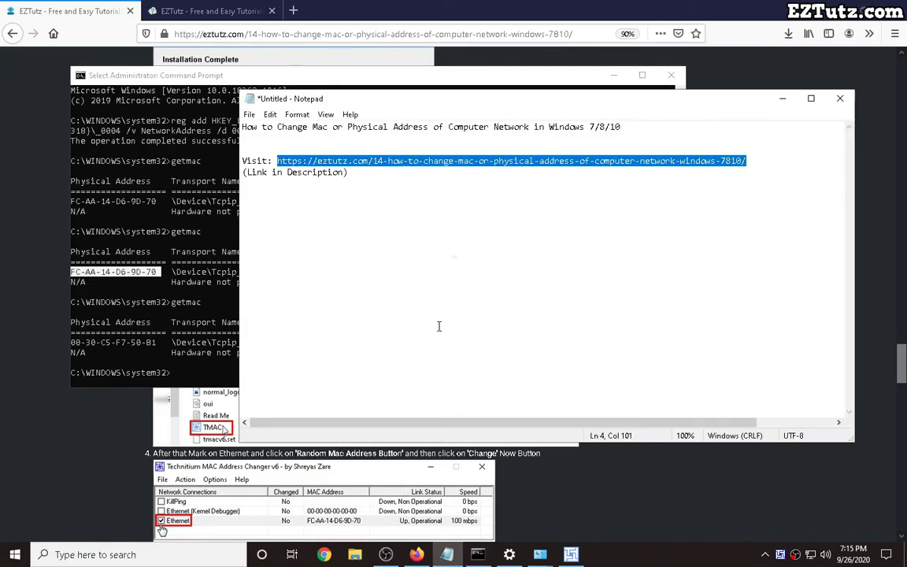
click(438, 326)
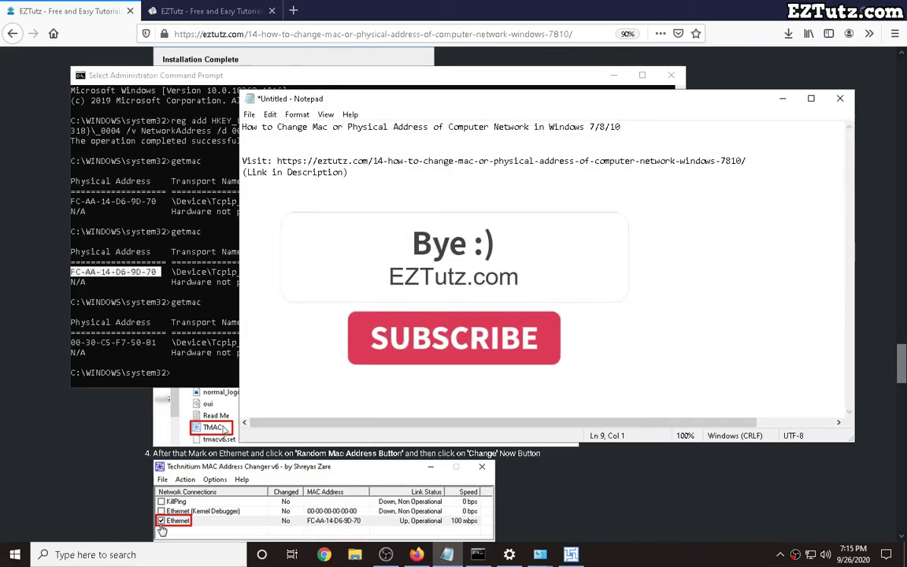